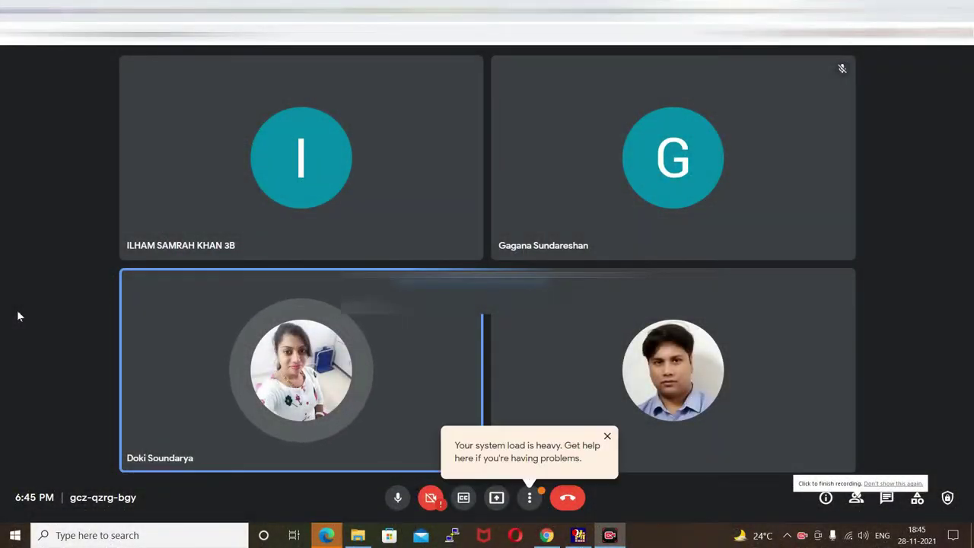
# Show the Meet participant tiles full screen, then exit and switch to the Bhrigu Nabagraha Nadi page
pyautogui.press('F11')
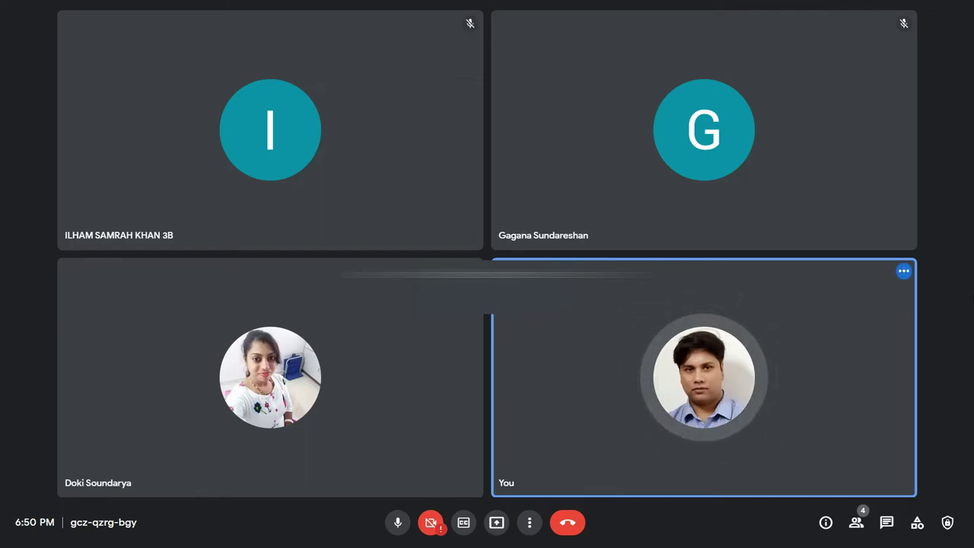
pyautogui.press('F11')
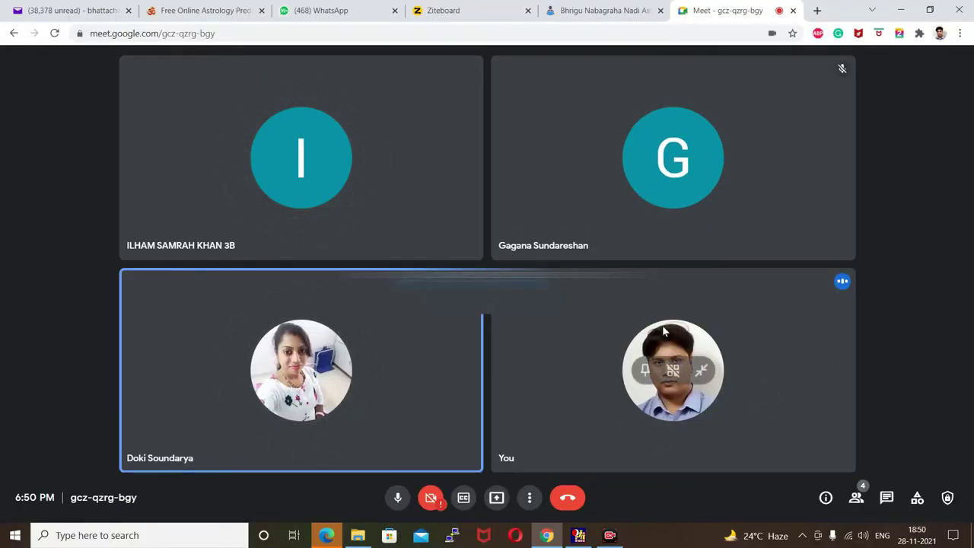
pyautogui.click(601, 9)
pyautogui.scroll(-10, 586, 350)
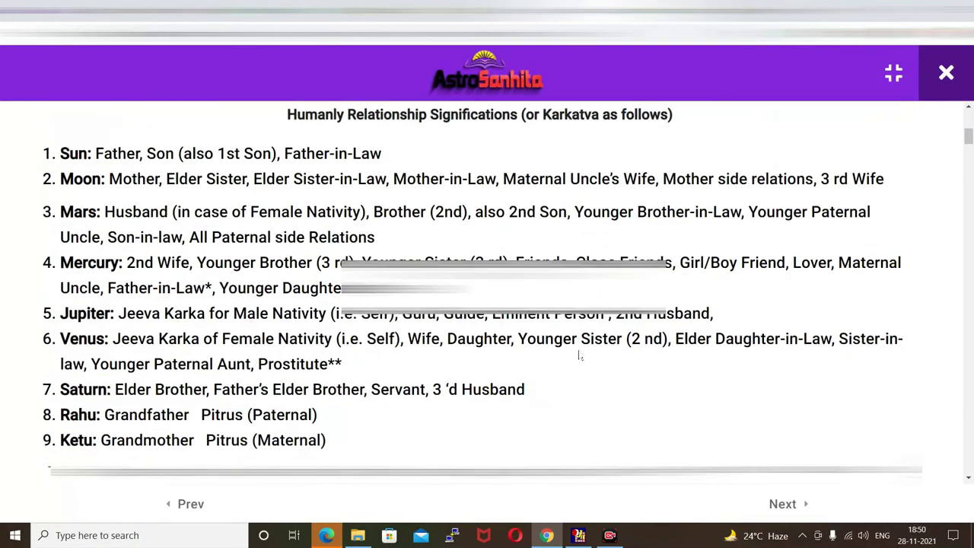